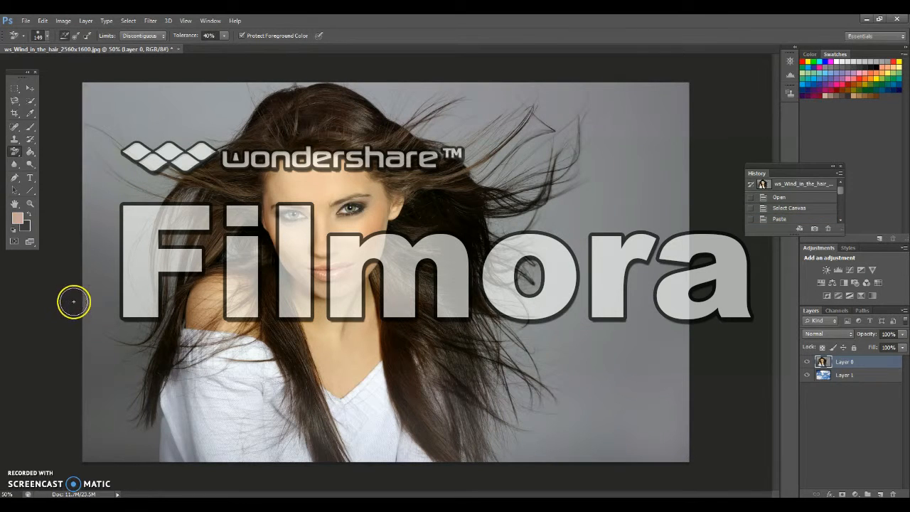
# Duplicate the portrait layer and hide the original Layer 0, leaving the copy visible above the sky layer
pyautogui.click(44, 301)
pyautogui.hotkey('ctrl', 'j')
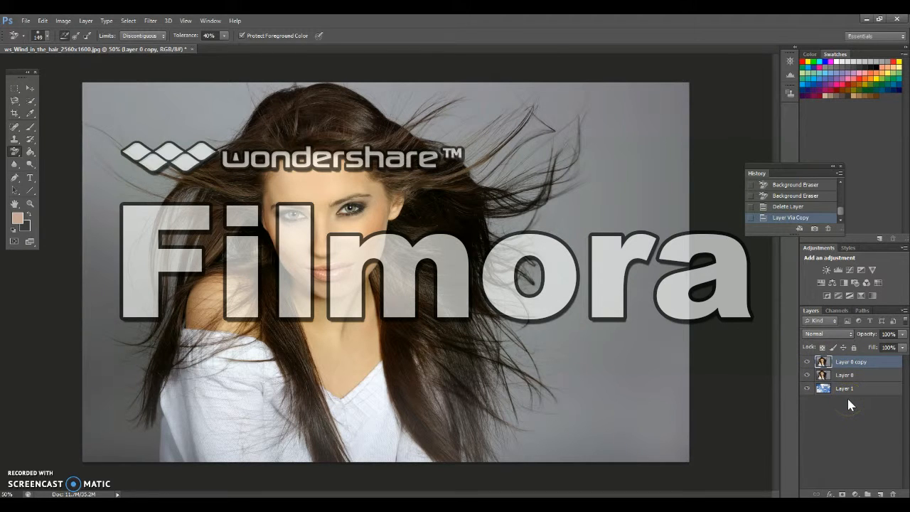
pyautogui.click(806, 377)
pyautogui.click(806, 362)
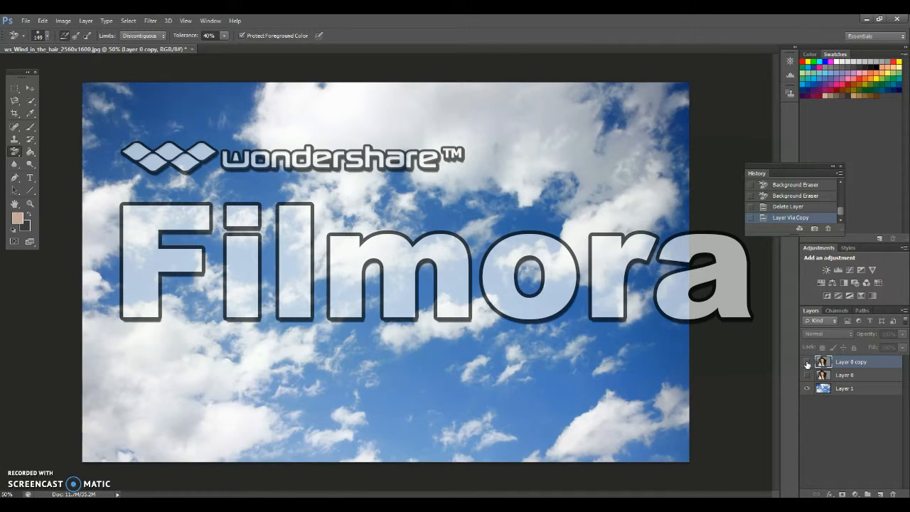
pyautogui.click(807, 363)
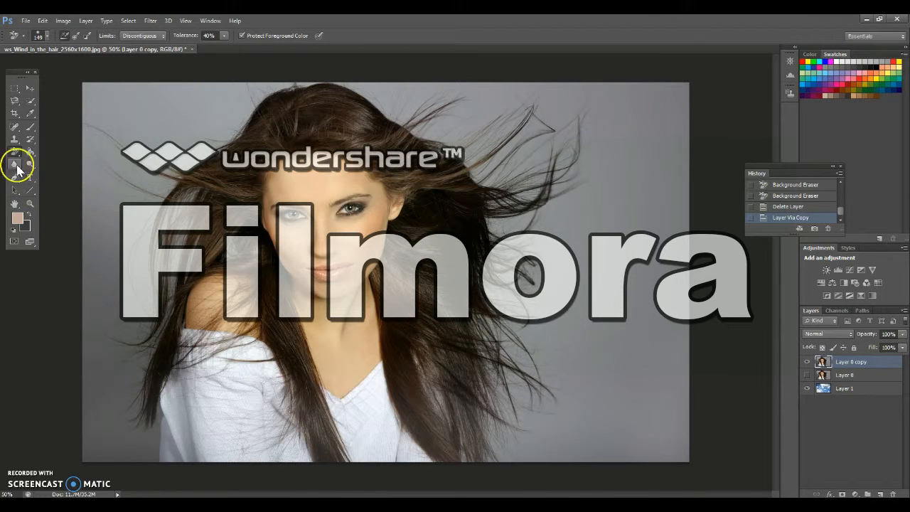
# Choose the Background Eraser Tool, review its brush settings and set its sampling to Continuous
pyautogui.click(16, 152)
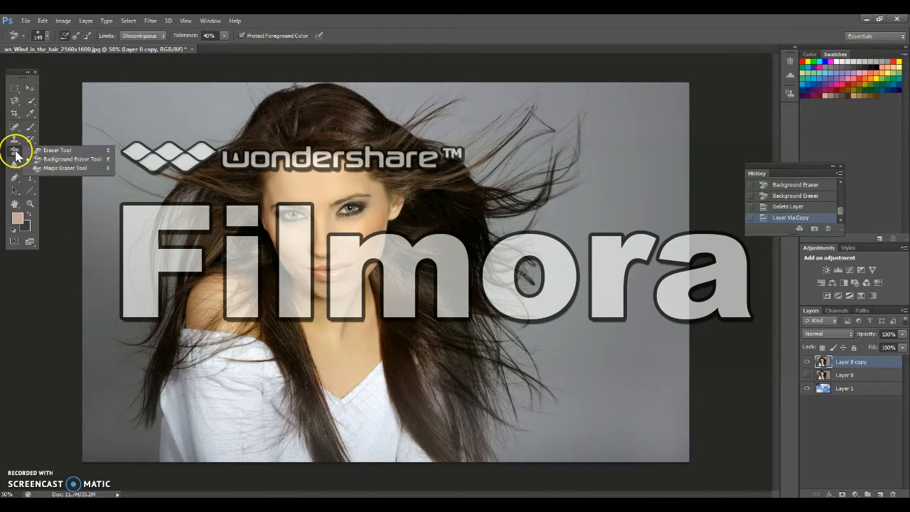
pyautogui.click(51, 161)
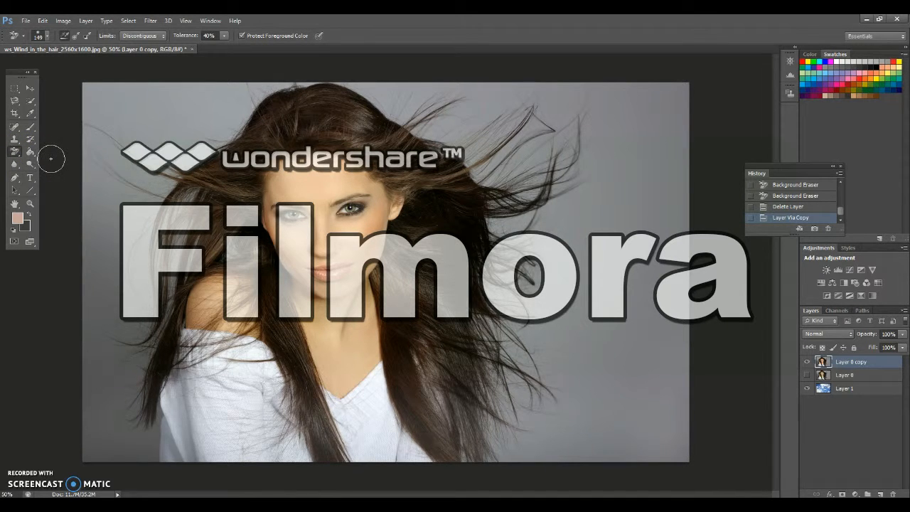
pyautogui.click(45, 37)
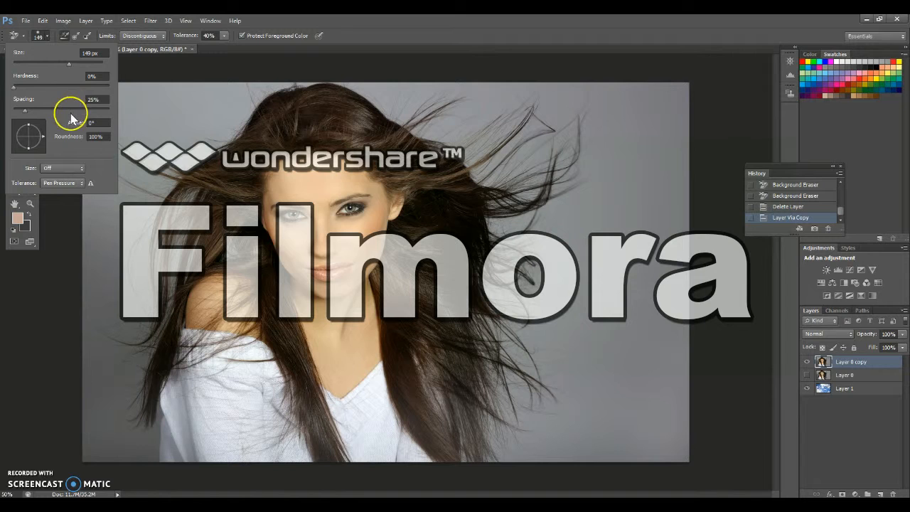
pyautogui.click(47, 35)
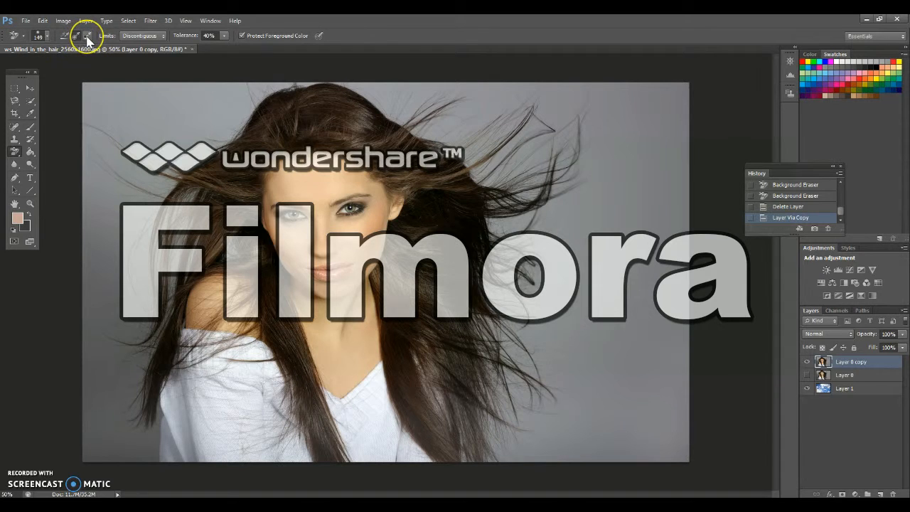
pyautogui.click(65, 37)
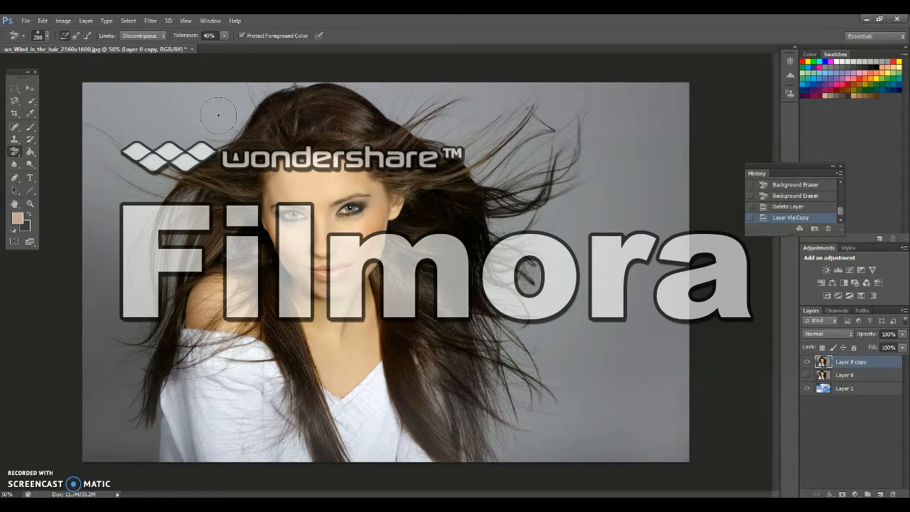
# Try erasing the grey backdrop around the hair with Continuous and with Once sampling, undoing the test strokes
pyautogui.moveTo(206, 111)
pyautogui.mouseDown()
pyautogui.moveTo(234, 116)
pyautogui.moveTo(177, 155)
pyautogui.moveTo(106, 121)
pyautogui.moveTo(165, 119)
pyautogui.moveTo(259, 144)
pyautogui.moveTo(273, 132)
pyautogui.moveTo(260, 106)
pyautogui.moveTo(292, 106)
pyautogui.moveTo(301, 121)
pyautogui.moveTo(281, 144)
pyautogui.moveTo(199, 179)
pyautogui.moveTo(278, 131)
pyautogui.moveTo(344, 126)
pyautogui.moveTo(231, 238)
pyautogui.mouseUp()
pyautogui.hotkey('ctrl', 'z')
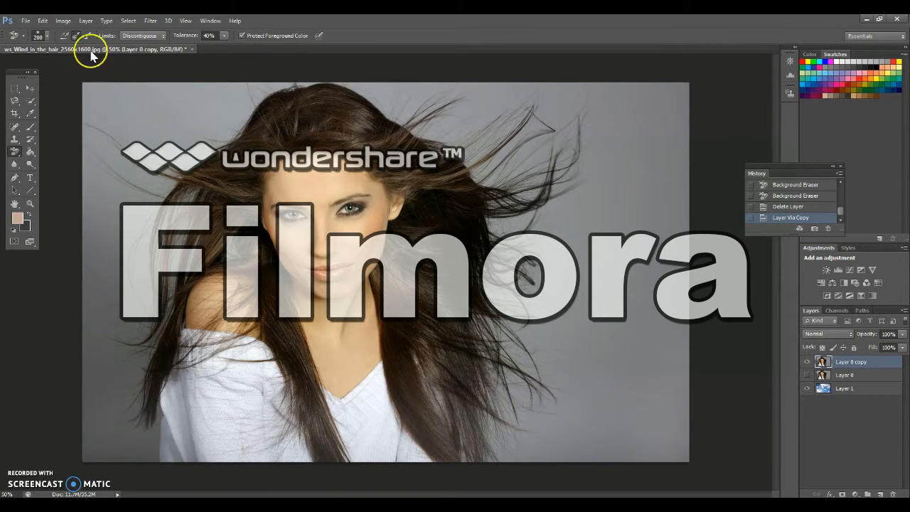
pyautogui.moveTo(192, 108)
pyautogui.mouseDown()
pyautogui.moveTo(116, 93)
pyautogui.moveTo(92, 103)
pyautogui.moveTo(109, 134)
pyautogui.moveTo(196, 157)
pyautogui.moveTo(270, 89)
pyautogui.moveTo(151, 92)
pyautogui.moveTo(244, 95)
pyautogui.moveTo(192, 139)
pyautogui.moveTo(143, 163)
pyautogui.moveTo(146, 226)
pyautogui.moveTo(181, 221)
pyautogui.moveTo(195, 203)
pyautogui.moveTo(182, 201)
pyautogui.moveTo(180, 279)
pyautogui.moveTo(167, 249)
pyautogui.moveTo(224, 183)
pyautogui.moveTo(240, 262)
pyautogui.moveTo(240, 200)
pyautogui.moveTo(265, 137)
pyautogui.moveTo(317, 82)
pyautogui.moveTo(364, 114)
pyautogui.moveTo(390, 83)
pyautogui.moveTo(417, 86)
pyautogui.moveTo(426, 104)
pyautogui.moveTo(380, 115)
pyautogui.moveTo(467, 129)
pyautogui.moveTo(425, 181)
pyautogui.moveTo(389, 167)
pyautogui.moveTo(447, 87)
pyautogui.moveTo(499, 73)
pyautogui.moveTo(503, 97)
pyautogui.moveTo(487, 108)
pyautogui.moveTo(455, 173)
pyautogui.moveTo(494, 197)
pyautogui.mouseUp()
pyautogui.moveTo(328, 107)
pyautogui.mouseDown()
pyautogui.moveTo(275, 118)
pyautogui.moveTo(222, 150)
pyautogui.moveTo(234, 158)
pyautogui.moveTo(323, 133)
pyautogui.moveTo(398, 135)
pyautogui.mouseUp()
pyautogui.click(827, 228)
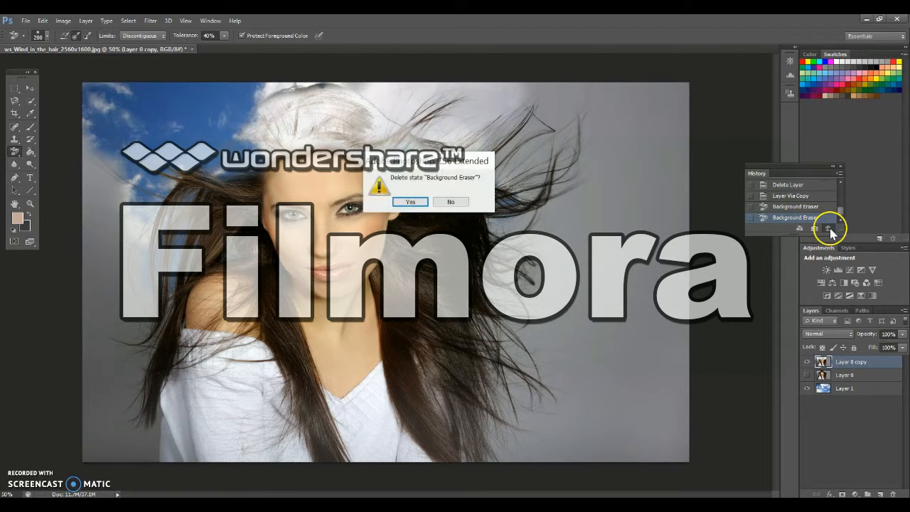
pyautogui.press('Return')
pyautogui.click(828, 228)
pyautogui.press('Return')
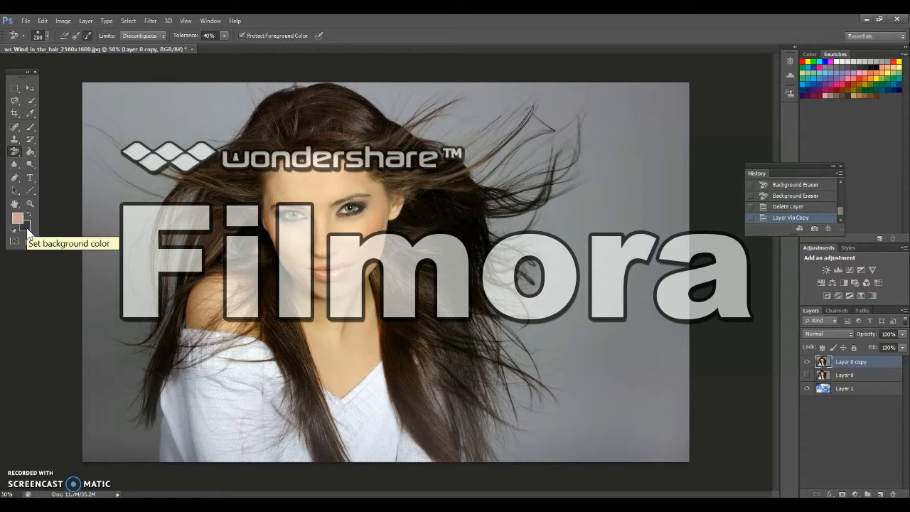
# Set the background colour to grey acacad and try erasing the upper backdrop with Background Swatch sampling
pyautogui.click(27, 228)
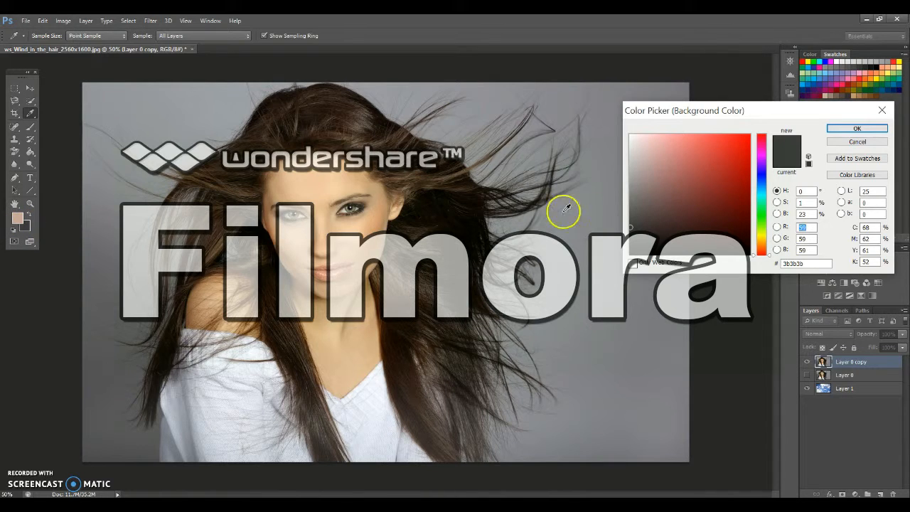
pyautogui.click(629, 200)
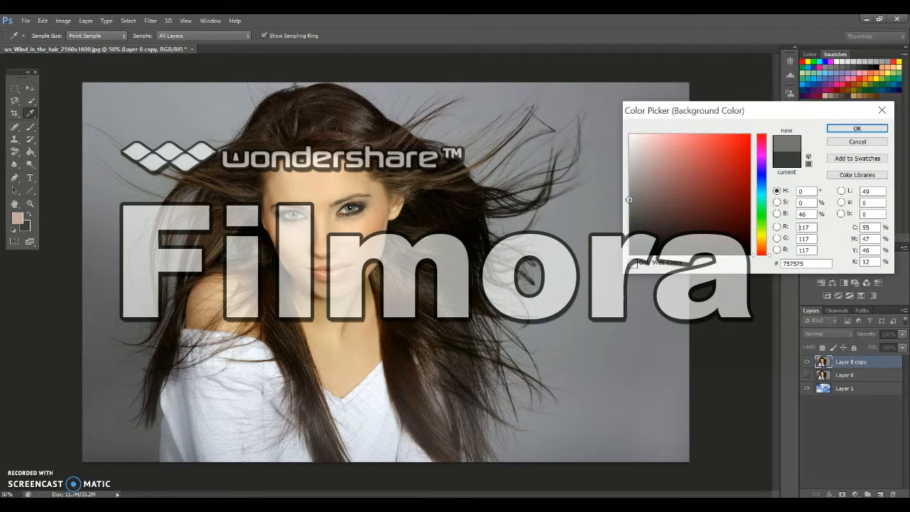
pyautogui.moveTo(759, 186); pyautogui.dragTo(754, 178)
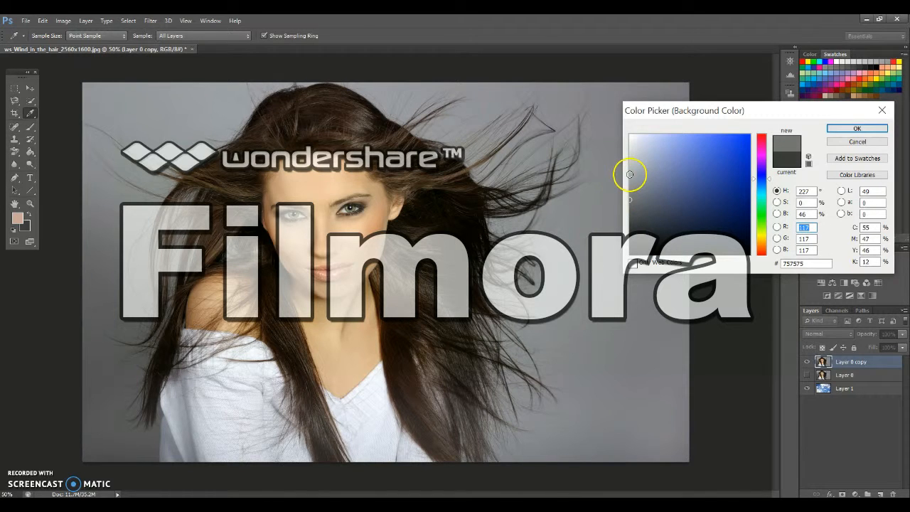
pyautogui.click(628, 172)
pyautogui.click(835, 128)
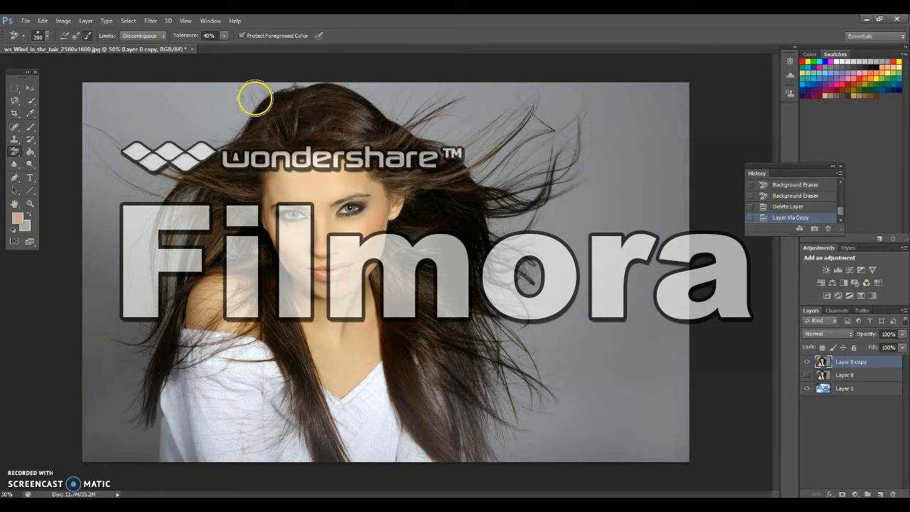
pyautogui.moveTo(116, 97)
pyautogui.mouseDown()
pyautogui.moveTo(212, 93)
pyautogui.moveTo(92, 100)
pyautogui.moveTo(112, 118)
pyautogui.moveTo(101, 135)
pyautogui.moveTo(142, 136)
pyautogui.moveTo(177, 158)
pyautogui.moveTo(205, 146)
pyautogui.moveTo(168, 128)
pyautogui.moveTo(220, 127)
pyautogui.moveTo(269, 82)
pyautogui.moveTo(348, 81)
pyautogui.moveTo(473, 173)
pyautogui.moveTo(501, 238)
pyautogui.moveTo(484, 305)
pyautogui.moveTo(546, 280)
pyautogui.moveTo(528, 224)
pyautogui.moveTo(538, 159)
pyautogui.mouseUp()
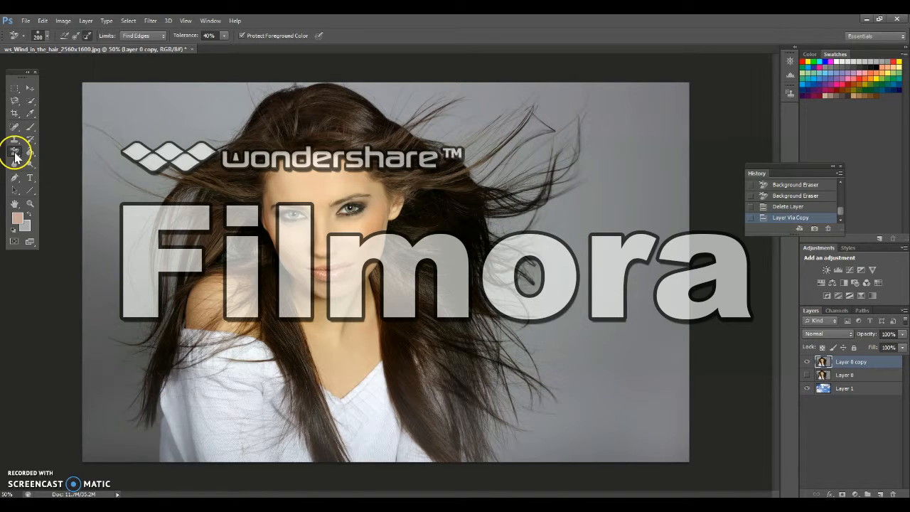
# Set the Background Eraser's limits to Discontiguous and its tolerance to 40%
pyautogui.click(128, 36)
pyautogui.click(132, 45)
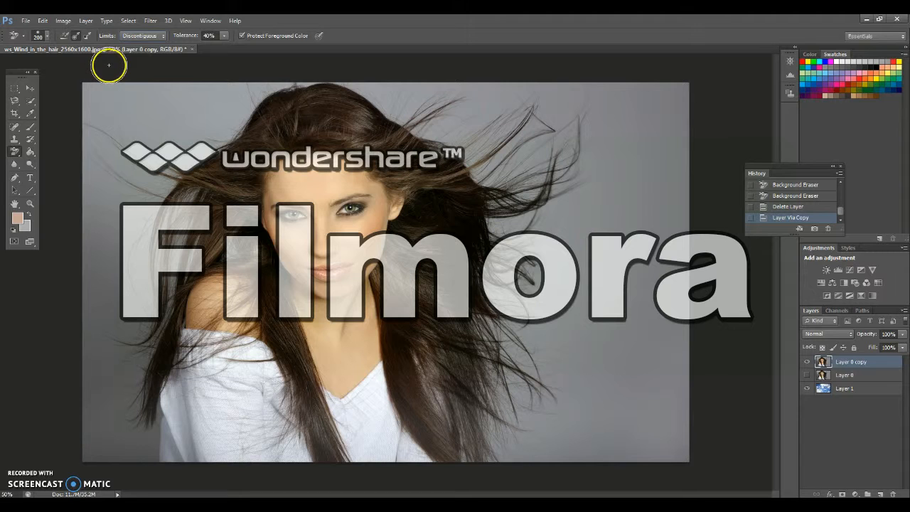
pyautogui.click(224, 36)
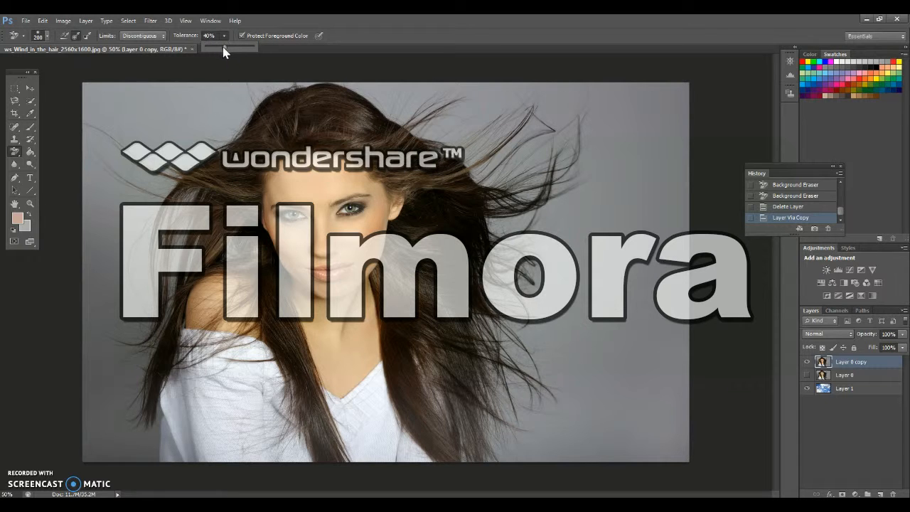
pyautogui.click(223, 46)
# Set the background colour to light grey bcbcbc
pyautogui.click(27, 227)
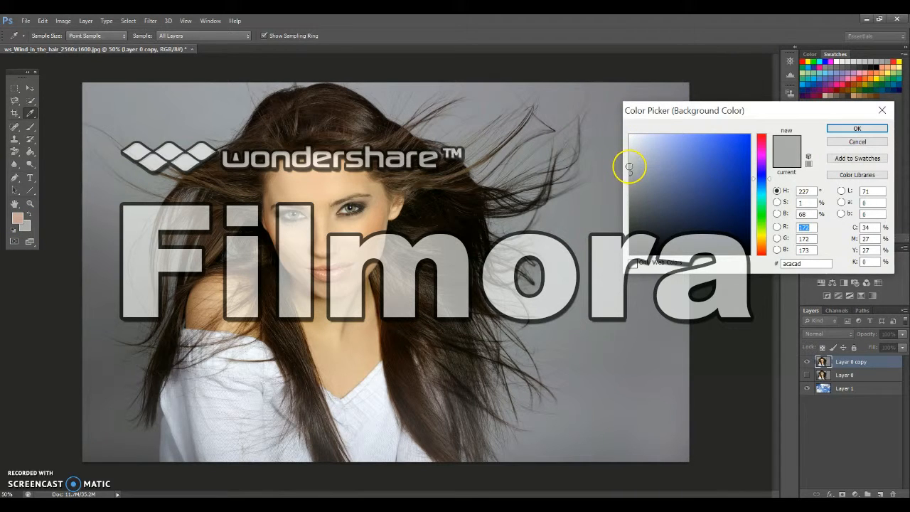
pyautogui.click(629, 167)
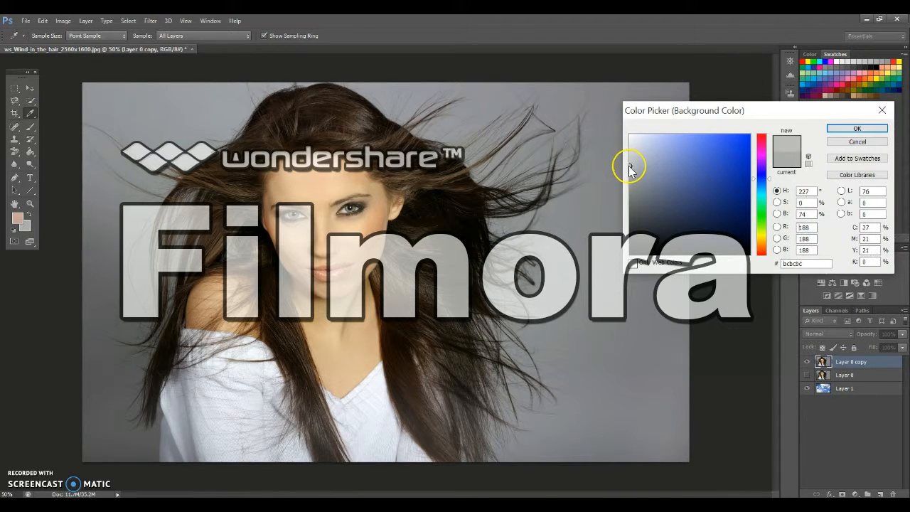
pyautogui.click(882, 129)
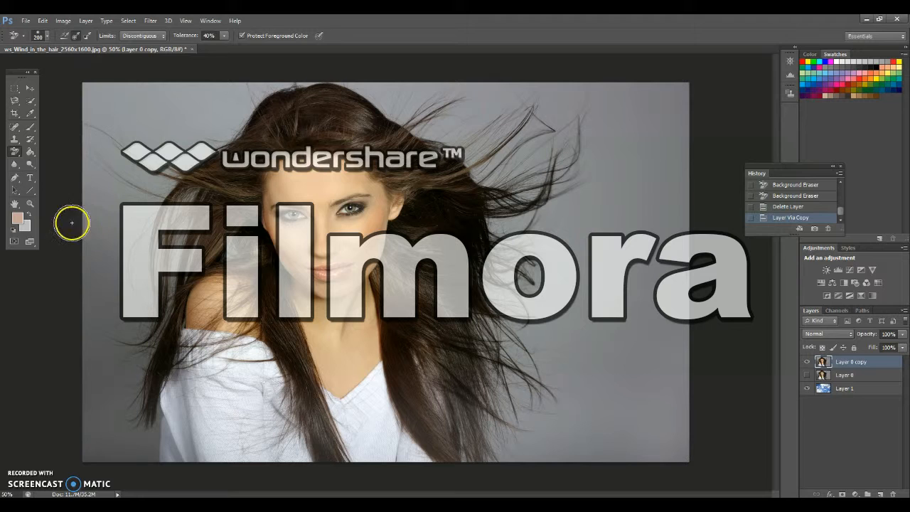
# Keep Protect Foreground Color enabled and sample the forehead's skin tone f2c6a3 as the foreground colour
pyautogui.click(242, 36)
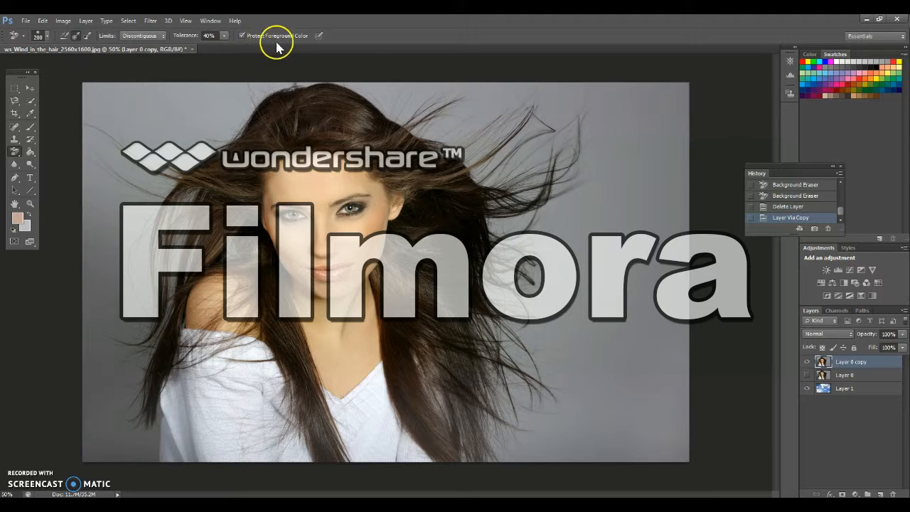
pyautogui.click(18, 220)
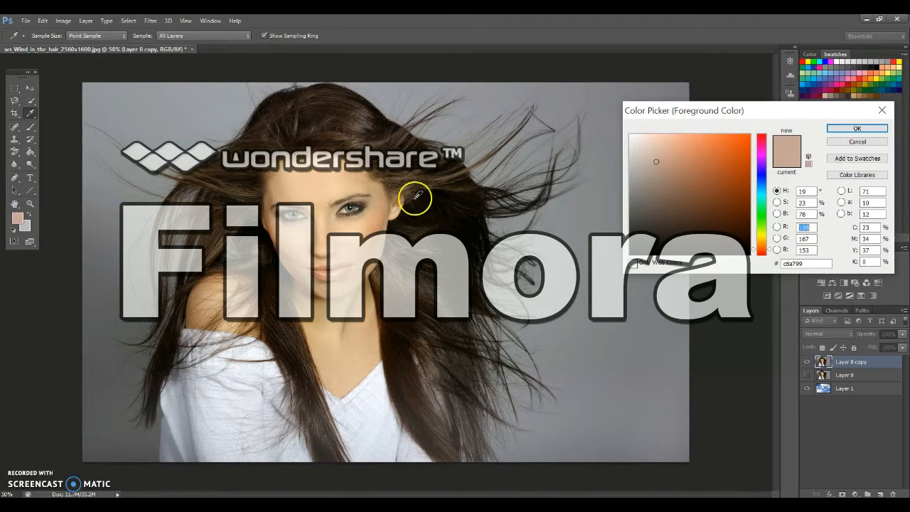
pyautogui.click(310, 174)
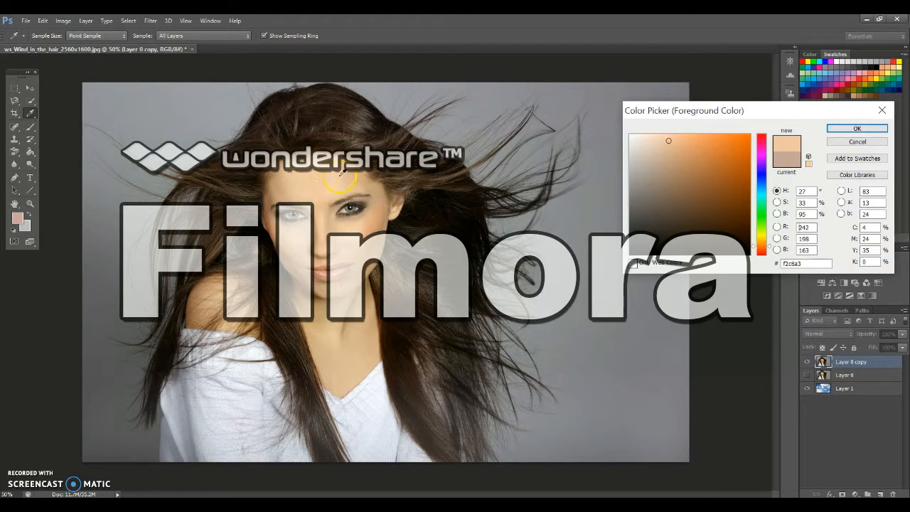
pyautogui.click(872, 130)
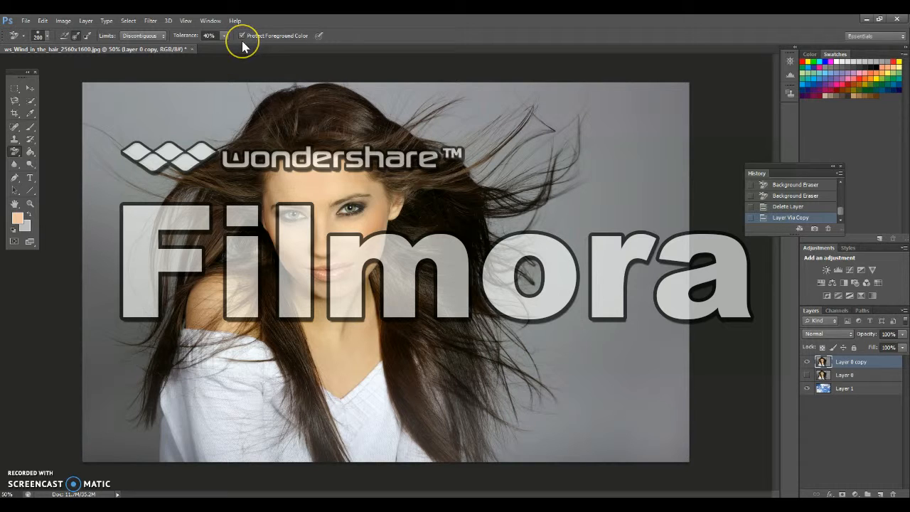
# Erase the grey backdrop on both sides of the woman and above her head with the 200 px Background Eraser
pyautogui.moveTo(510, 89)
pyautogui.mouseDown()
pyautogui.moveTo(414, 115)
pyautogui.moveTo(364, 81)
pyautogui.moveTo(580, 89)
pyautogui.moveTo(471, 145)
pyautogui.moveTo(396, 101)
pyautogui.moveTo(504, 134)
pyautogui.moveTo(507, 171)
pyautogui.moveTo(605, 97)
pyautogui.moveTo(682, 94)
pyautogui.moveTo(616, 122)
pyautogui.moveTo(613, 112)
pyautogui.moveTo(564, 150)
pyautogui.moveTo(514, 211)
pyautogui.moveTo(567, 217)
pyautogui.moveTo(505, 211)
pyautogui.moveTo(527, 191)
pyautogui.moveTo(627, 150)
pyautogui.moveTo(514, 199)
pyautogui.moveTo(633, 138)
pyautogui.moveTo(568, 169)
pyautogui.moveTo(678, 288)
pyautogui.moveTo(599, 234)
pyautogui.moveTo(599, 333)
pyautogui.moveTo(656, 211)
pyautogui.moveTo(651, 185)
pyautogui.moveTo(587, 168)
pyautogui.moveTo(531, 284)
pyautogui.moveTo(495, 264)
pyautogui.moveTo(574, 376)
pyautogui.moveTo(505, 396)
pyautogui.moveTo(481, 414)
pyautogui.moveTo(467, 447)
pyautogui.moveTo(522, 405)
pyautogui.moveTo(551, 452)
pyautogui.moveTo(676, 305)
pyautogui.moveTo(654, 426)
pyautogui.moveTo(656, 357)
pyautogui.moveTo(621, 195)
pyautogui.mouseUp()
pyautogui.moveTo(325, 75)
pyautogui.mouseDown()
pyautogui.moveTo(263, 84)
pyautogui.moveTo(257, 106)
pyautogui.moveTo(224, 132)
pyautogui.moveTo(237, 90)
pyautogui.moveTo(180, 144)
pyautogui.moveTo(194, 131)
pyautogui.moveTo(156, 94)
pyautogui.moveTo(135, 119)
pyautogui.moveTo(147, 168)
pyautogui.mouseUp()
pyautogui.moveTo(168, 307)
pyautogui.mouseDown()
pyautogui.moveTo(134, 447)
pyautogui.moveTo(114, 109)
pyautogui.moveTo(92, 367)
pyautogui.moveTo(118, 243)
pyautogui.moveTo(132, 315)
pyautogui.moveTo(125, 457)
pyautogui.moveTo(128, 442)
pyautogui.moveTo(87, 380)
pyautogui.moveTo(101, 361)
pyautogui.mouseUp()
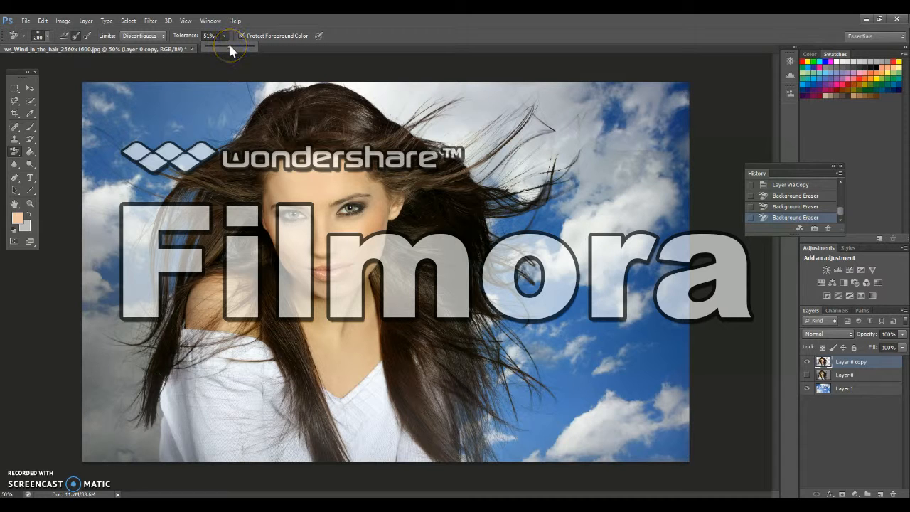
# Enlarge the eraser brush to 381 px and, at 61% tolerance, erase the grey remnants at the image's left edge and among the right-hand hair strands
pyautogui.click(48, 37)
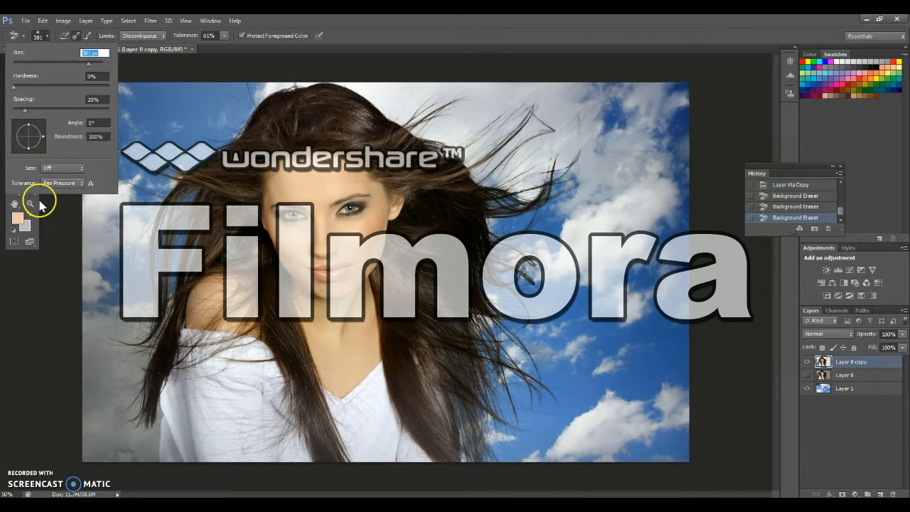
pyautogui.click(90, 241)
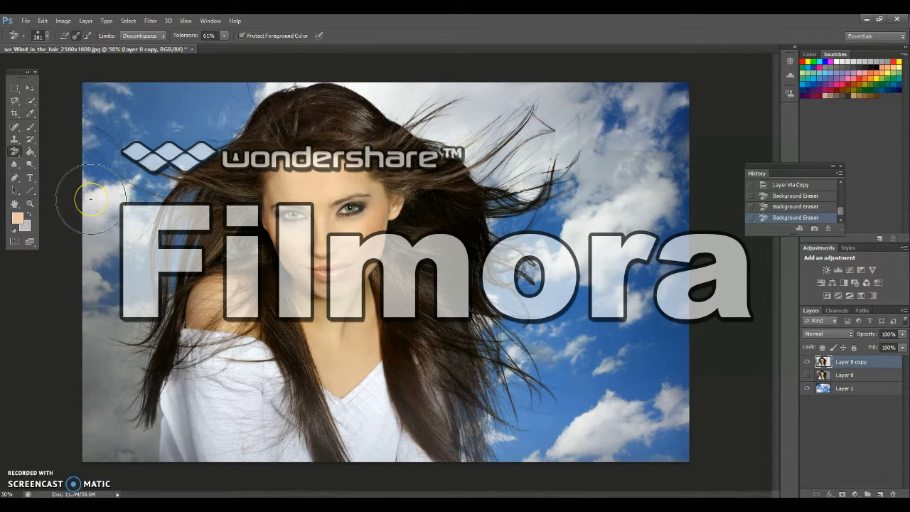
pyautogui.moveTo(90, 199)
pyautogui.mouseDown()
pyautogui.moveTo(97, 446)
pyautogui.moveTo(80, 217)
pyautogui.moveTo(92, 109)
pyautogui.mouseUp()
pyautogui.moveTo(605, 136)
pyautogui.mouseDown()
pyautogui.moveTo(570, 166)
pyautogui.moveTo(639, 116)
pyautogui.moveTo(685, 311)
pyautogui.moveTo(612, 438)
pyautogui.moveTo(515, 425)
pyautogui.moveTo(542, 322)
pyautogui.moveTo(519, 281)
pyautogui.moveTo(486, 152)
pyautogui.mouseUp()
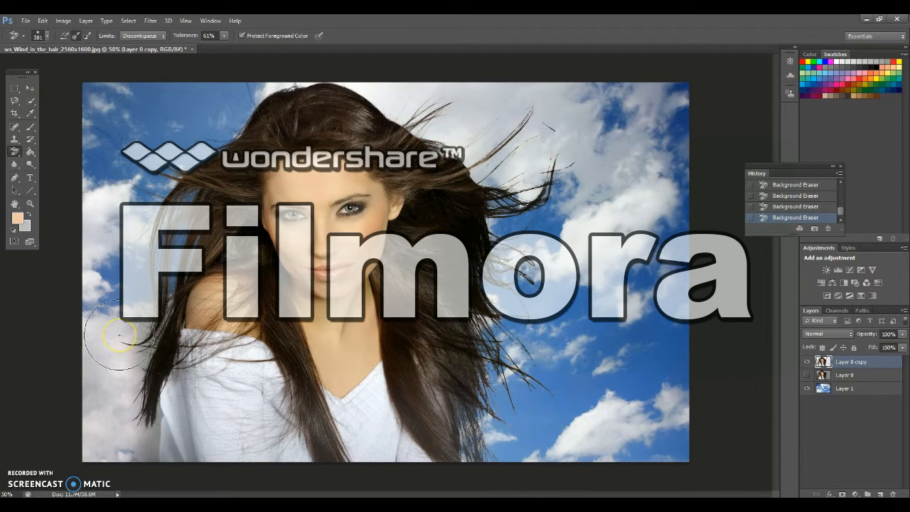
# Set the tolerance to 40% and erase the remaining grey beside the lower-left hair with a 175 px brush
pyautogui.press('4')
pyautogui.moveTo(135, 437)
pyautogui.mouseDown()
pyautogui.moveTo(131, 297)
pyautogui.moveTo(130, 369)
pyautogui.moveTo(154, 319)
pyautogui.mouseUp()
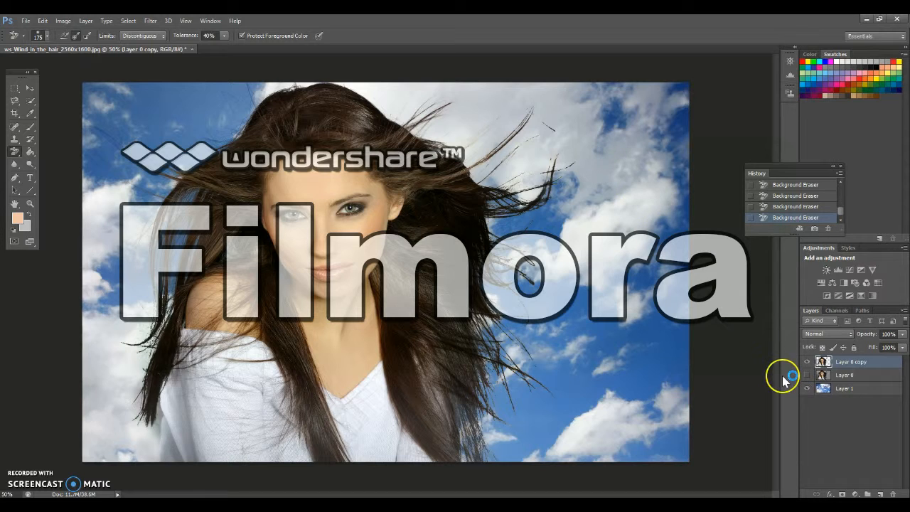
# Compare the cut-out with the original photo by toggling the visibility of Layer 0, leaving it hidden
pyautogui.click(806, 374)
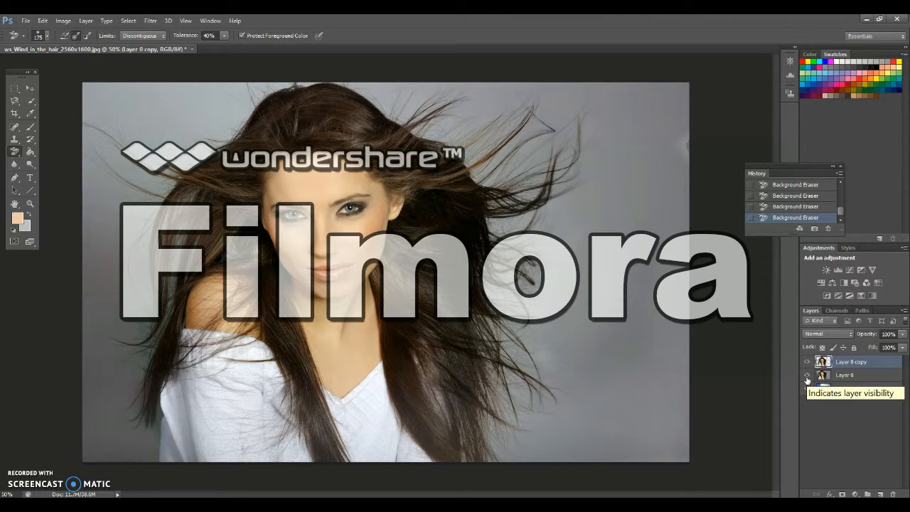
pyautogui.click(806, 374)
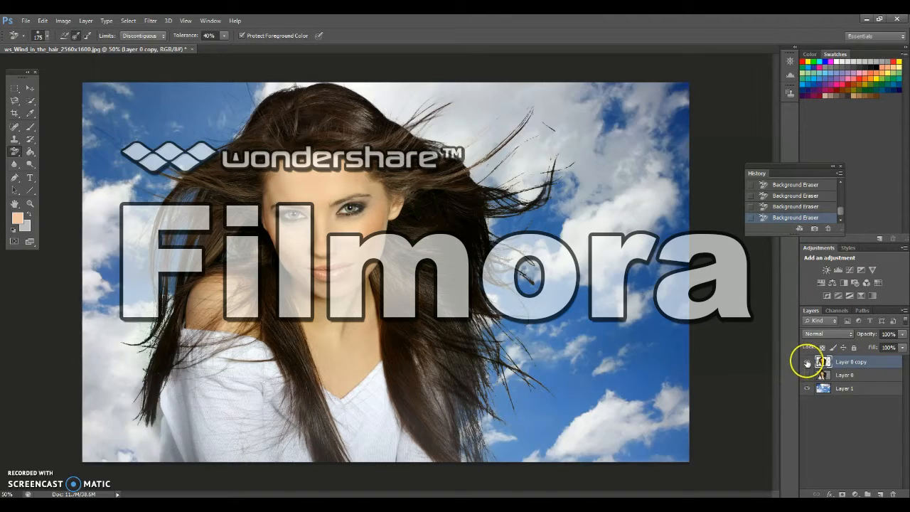
pyautogui.click(807, 375)
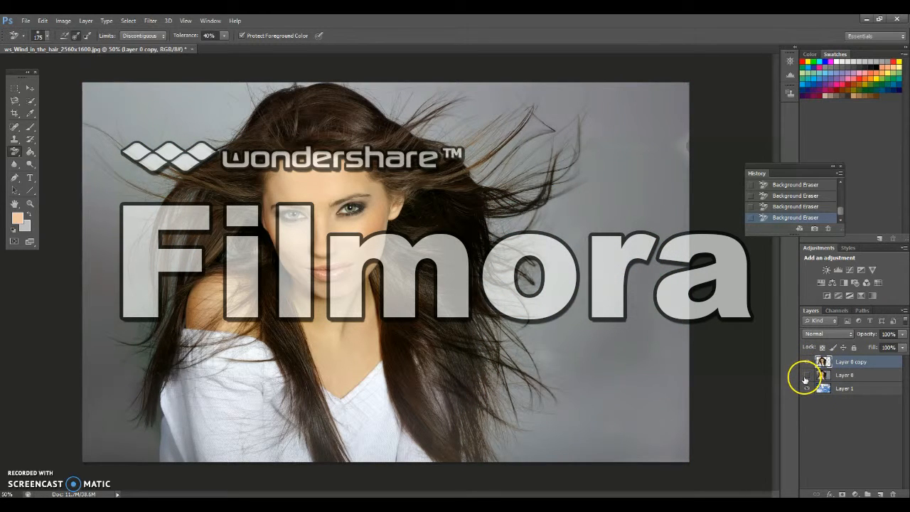
pyautogui.click(807, 374)
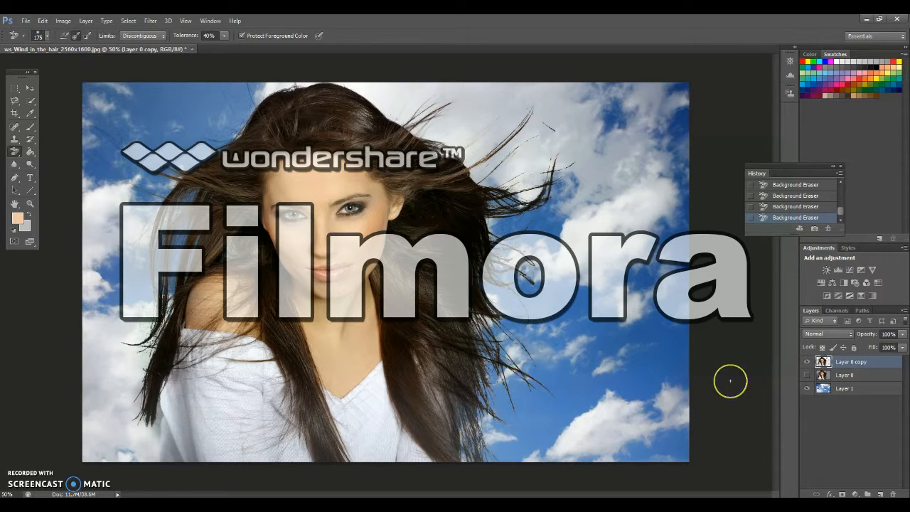